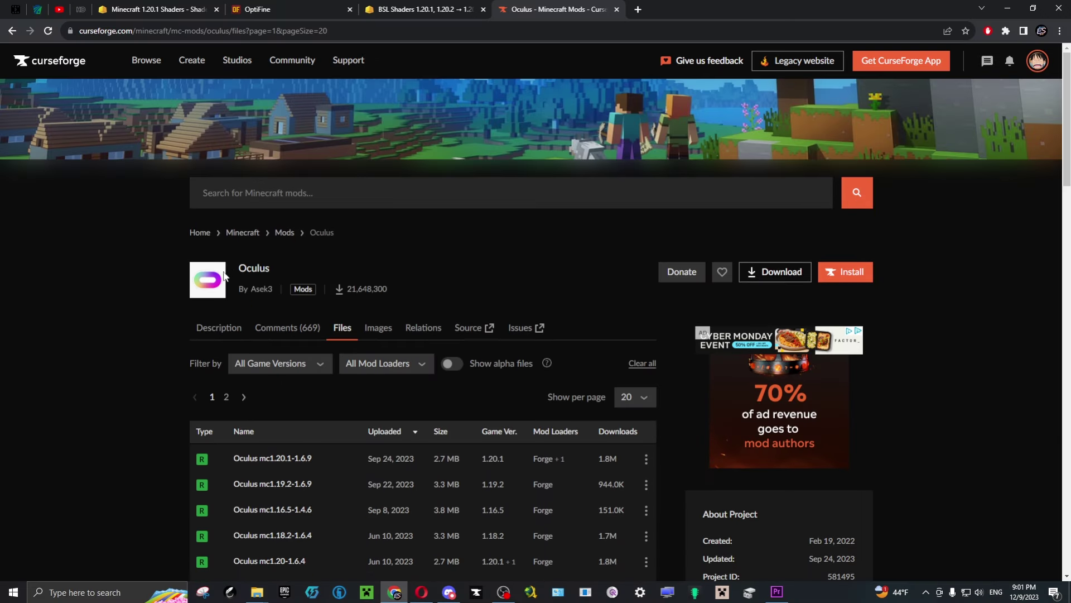
# In a new tab, open Oculus on CurseForge and list its files for versions 1.16.5–1.20.1
pyautogui.click(220, 328)
pyautogui.scroll(-3, 300, 327)
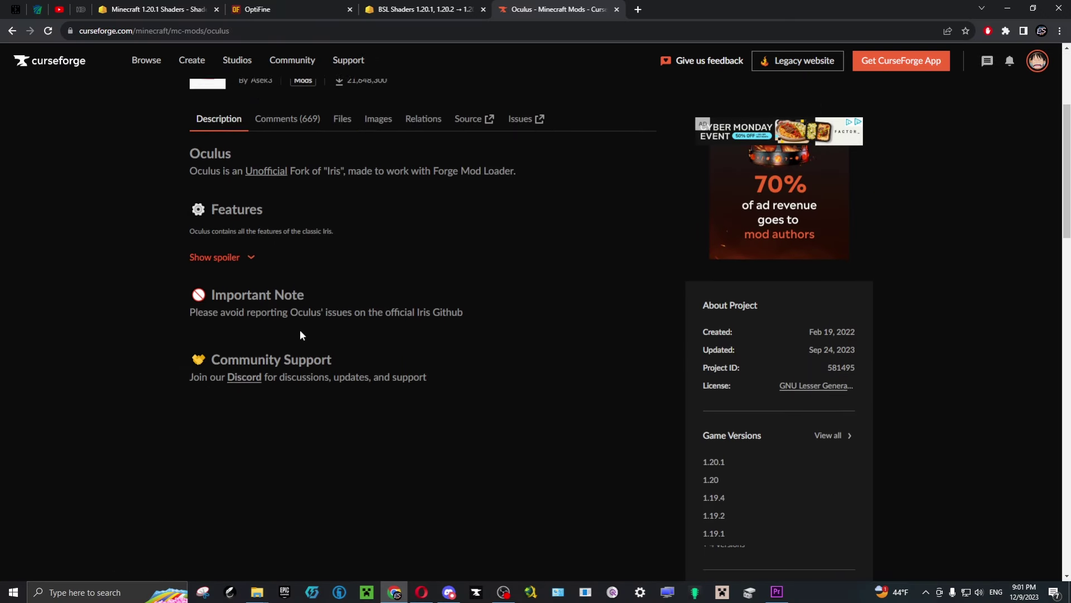
pyautogui.scroll(3, 300, 329)
pyautogui.click(637, 9)
pyautogui.write('oculus mc')
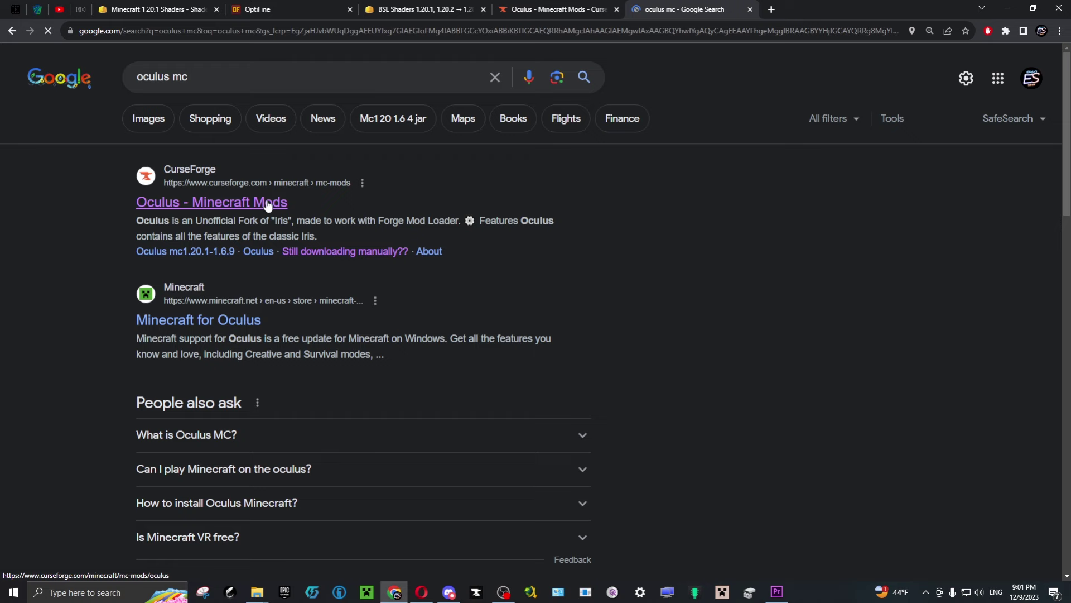
pyautogui.click(252, 201)
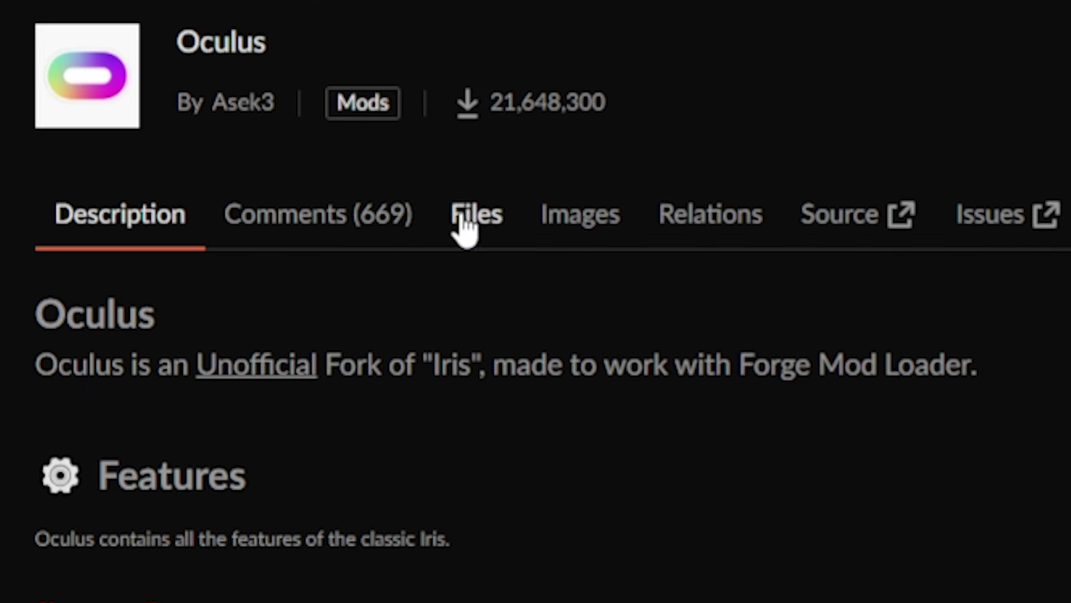
pyautogui.click(343, 328)
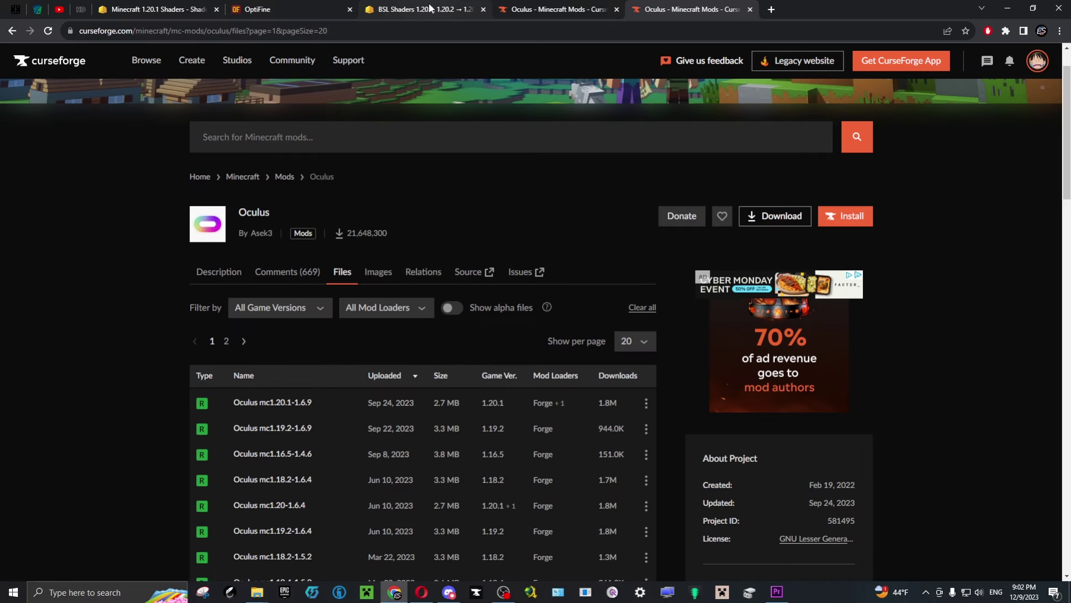
# Check the Oculus files tab, then return to the BSL Shaders download page
pyautogui.click(431, 9)
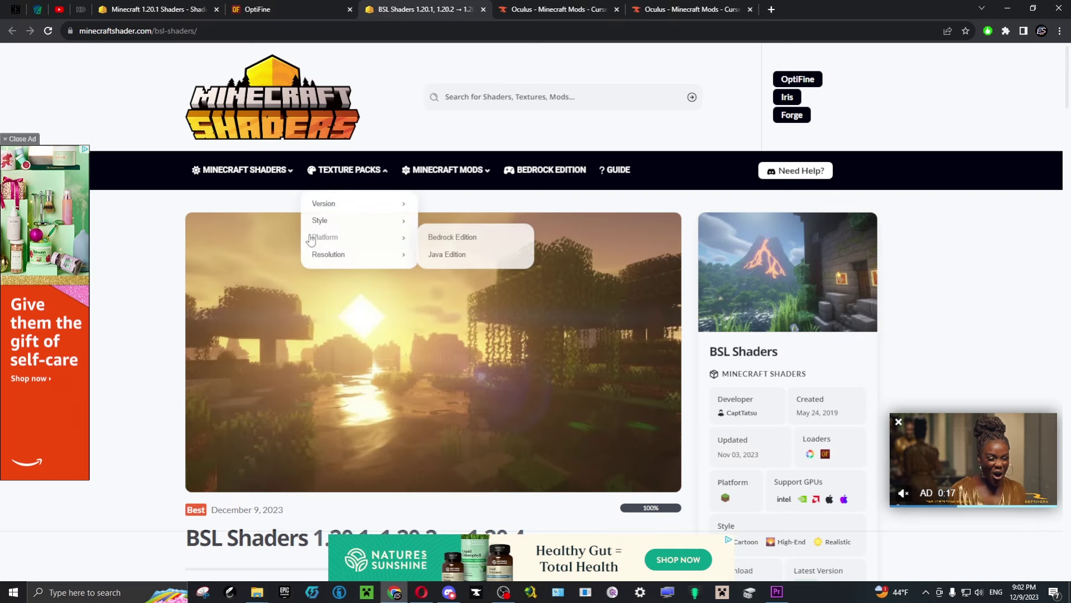
pyautogui.scroll(-1, 536, 301)
pyautogui.click(693, 8)
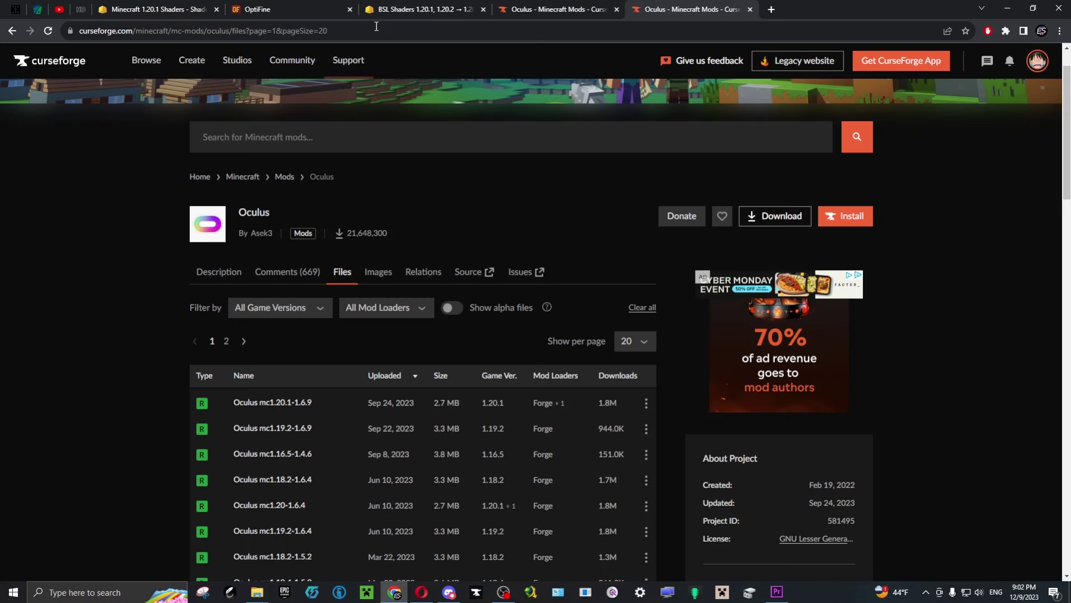
pyautogui.click(425, 9)
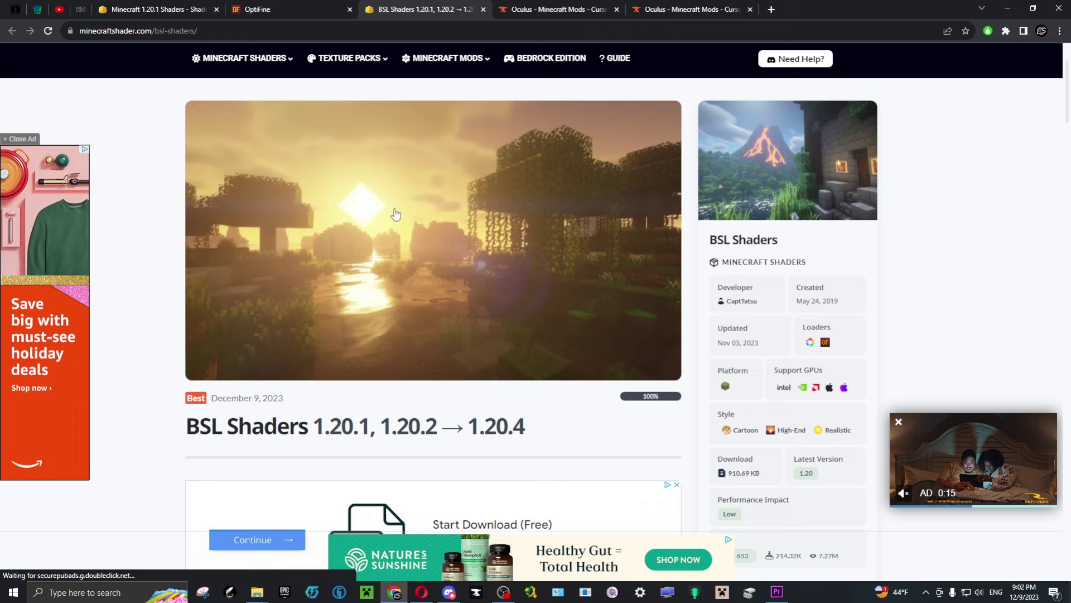